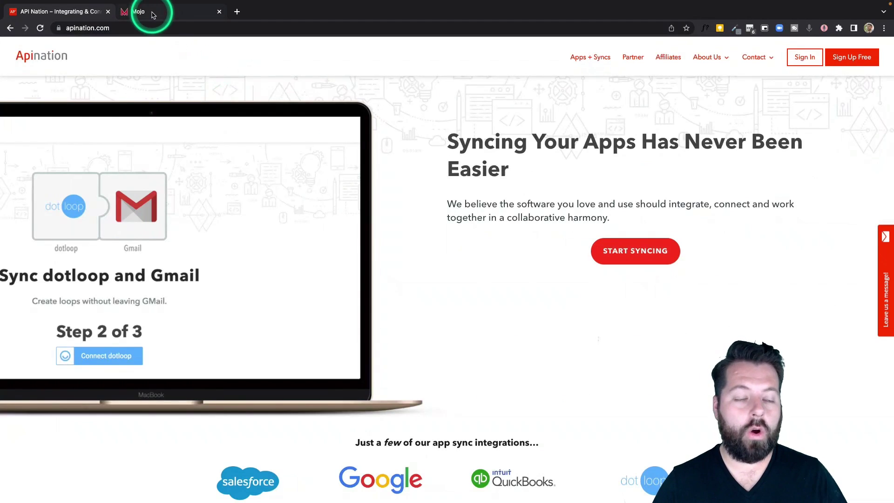
- Create a new, empty Mojo contact group named HighLevel
left_click(153, 15)
left_click(217, 98)
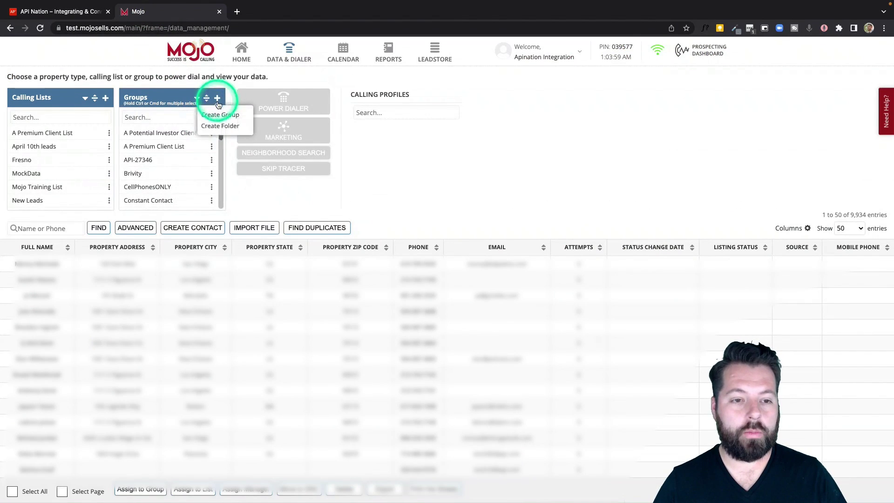
left_click(219, 114)
type("Hi")
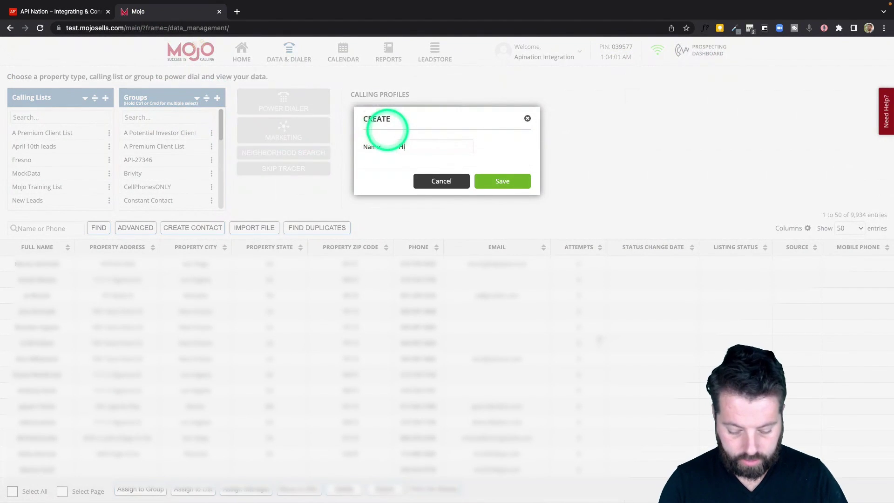
type("ghLevel")
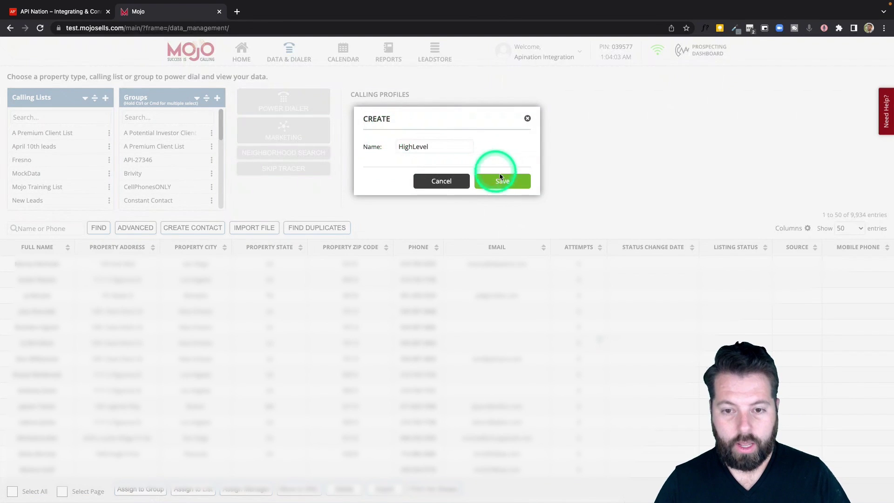
left_click(501, 179)
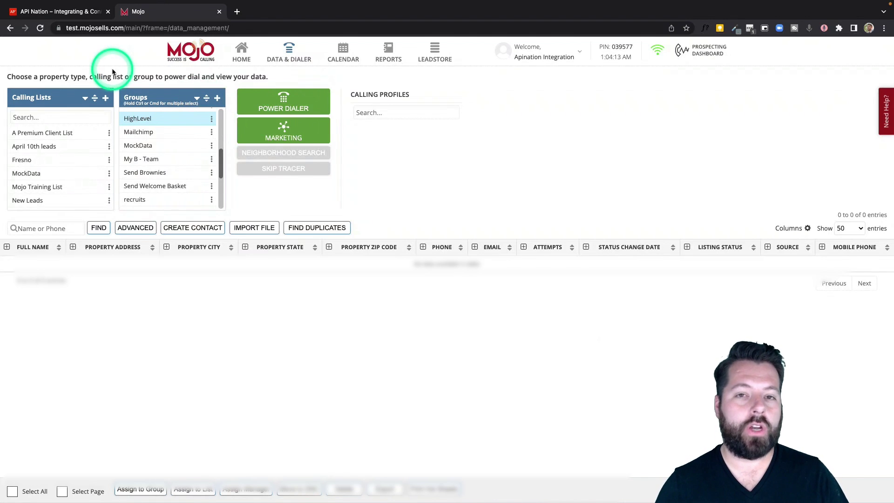
- Browse API Nation's syncable apps and open the HighLevel app page
left_click(67, 13)
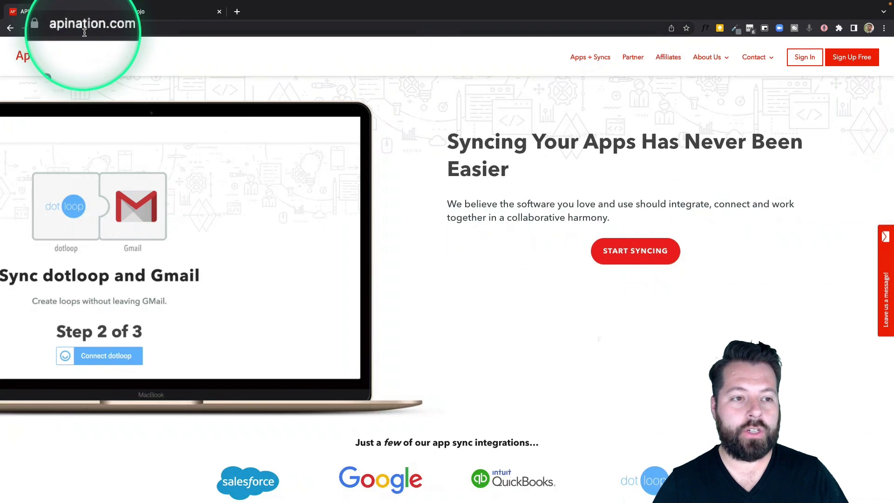
left_click(634, 254)
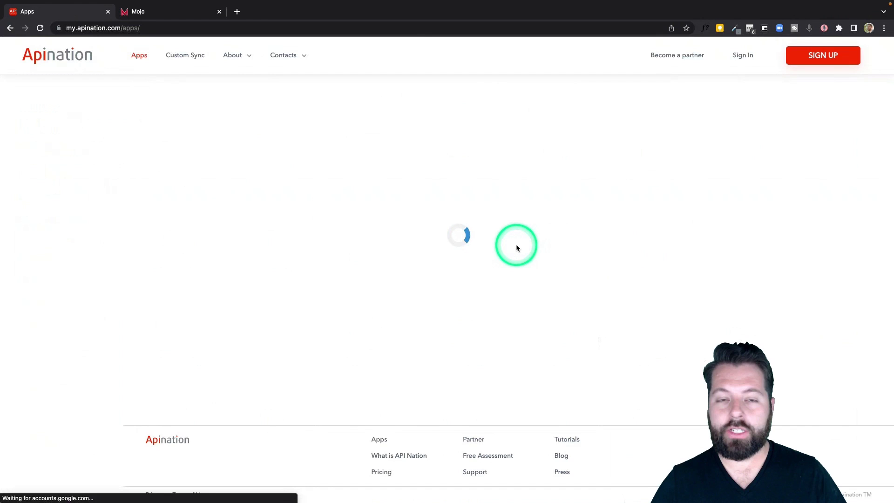
scroll(517, 249, "down", 5)
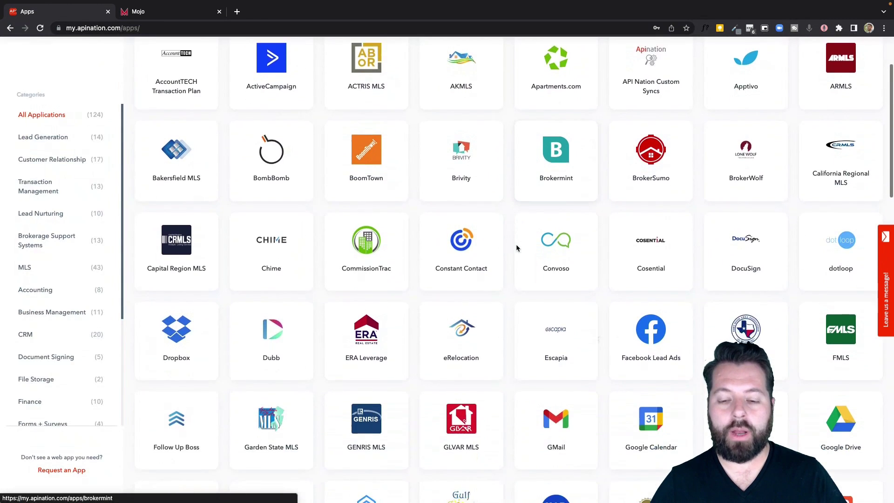
scroll(517, 248, "down", 2)
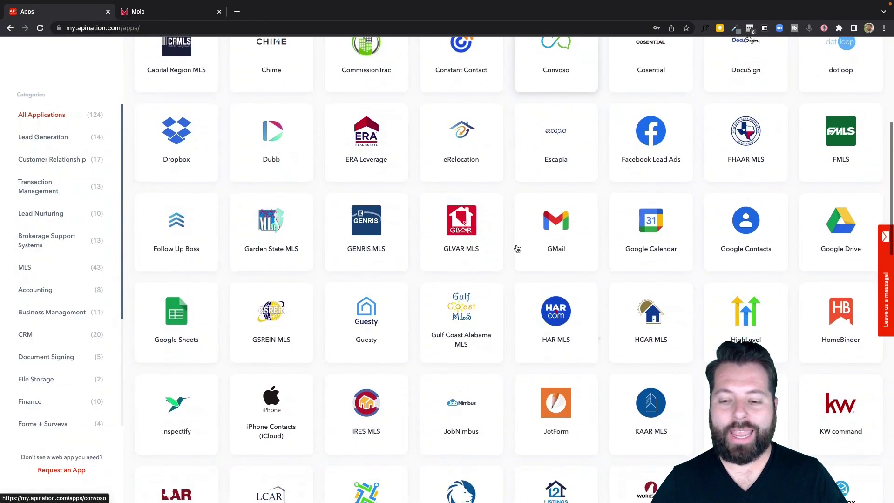
left_click(745, 336)
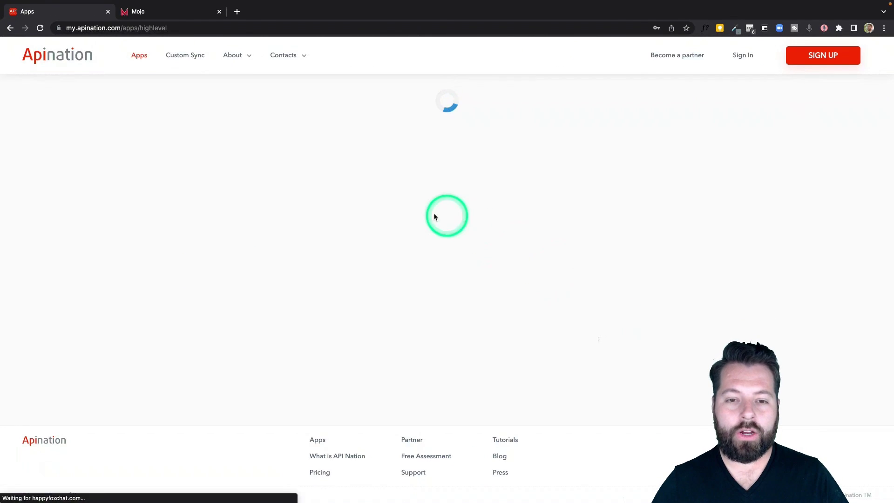
scroll(457, 371, "down", 4)
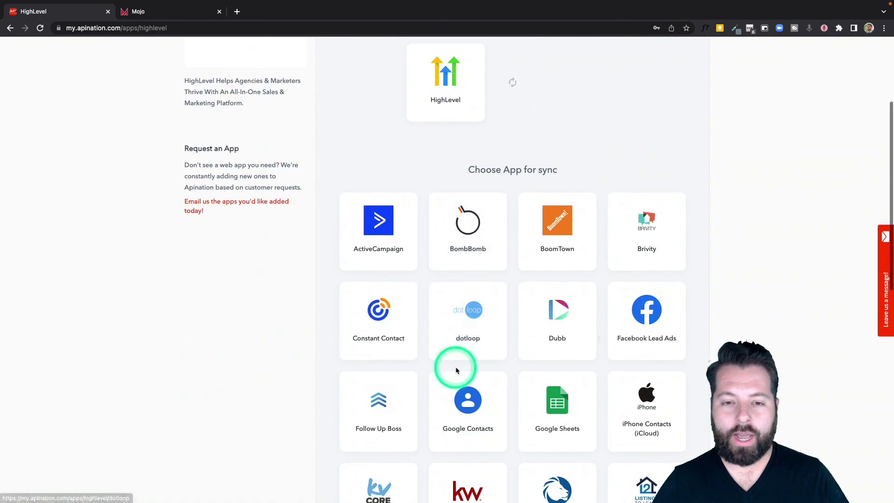
- Pick Mojo as HighLevel's partner app to get the Mojo contacts to HighLevel contacts sync
left_click(457, 370)
scroll(457, 368, "down", 1)
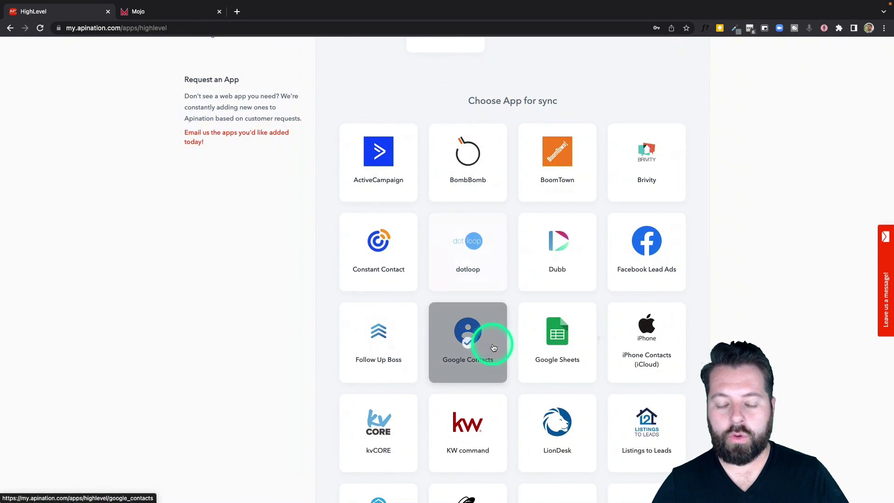
scroll(547, 388, "down", 1)
scroll(585, 365, "down", 3)
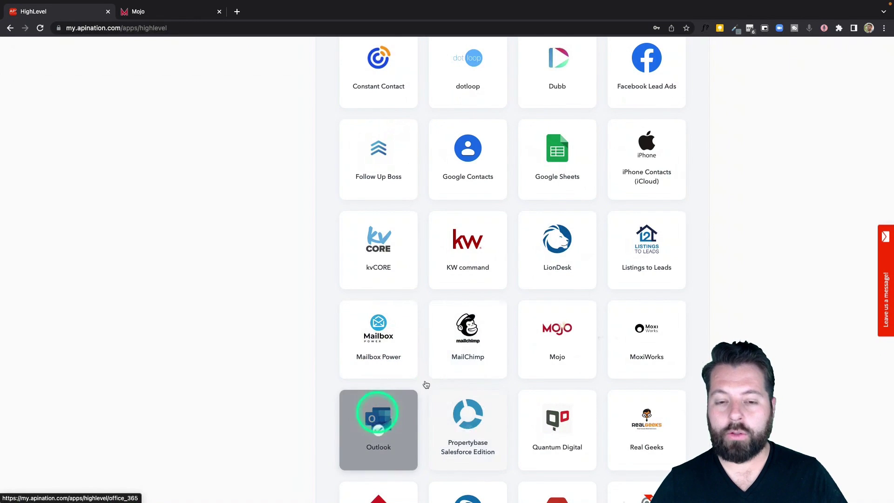
scroll(475, 357, "down", 1)
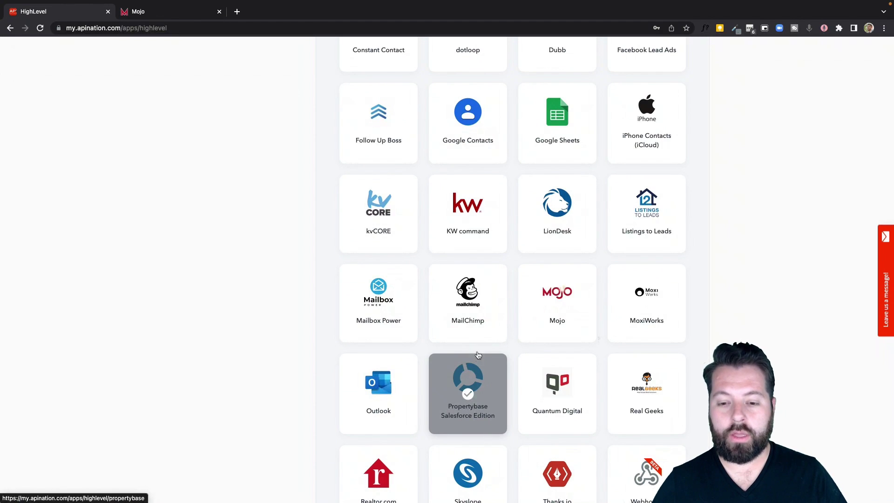
left_click(560, 287)
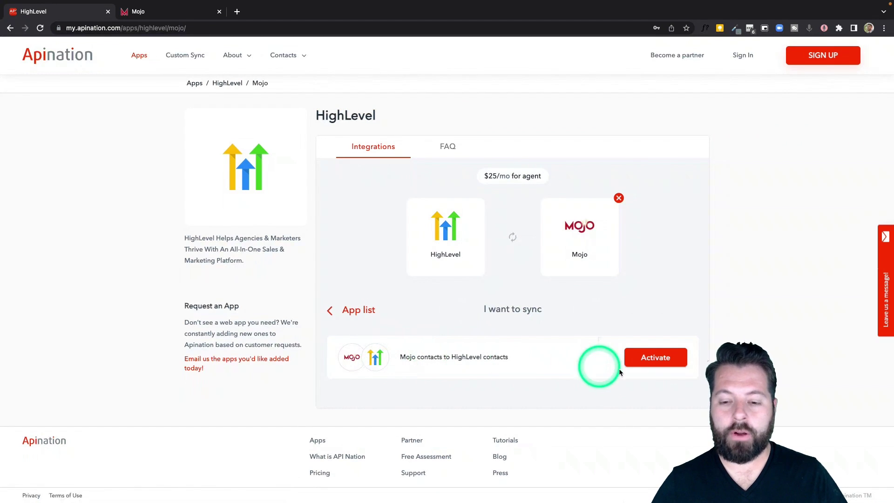
- Activate the Mojo-to-HighLevel contacts sync and sign in to API Nation with Google
left_click(648, 364)
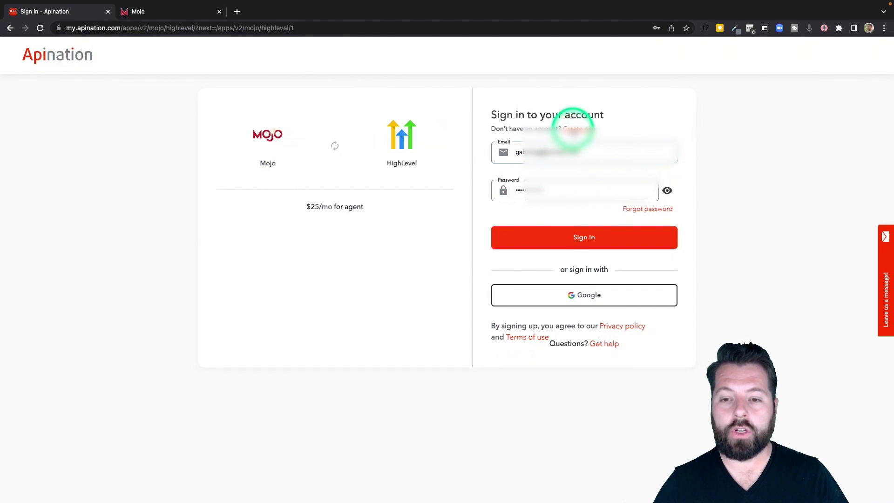
left_click(568, 295)
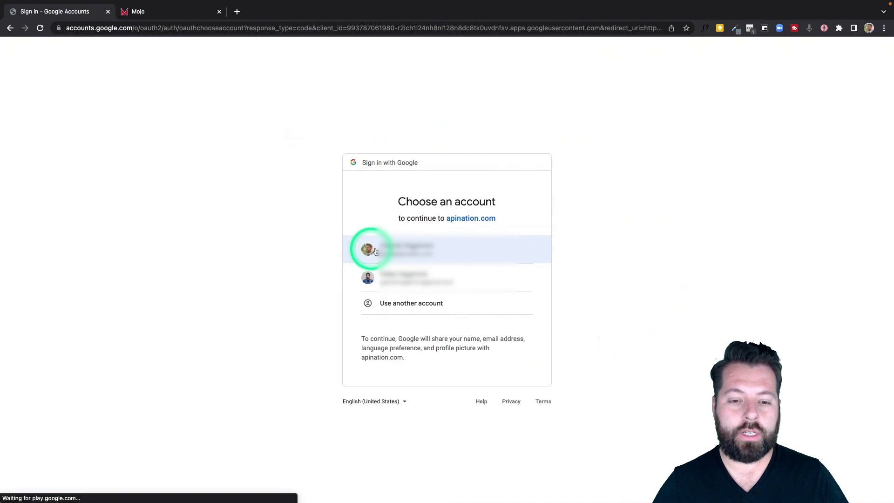
left_click(375, 252)
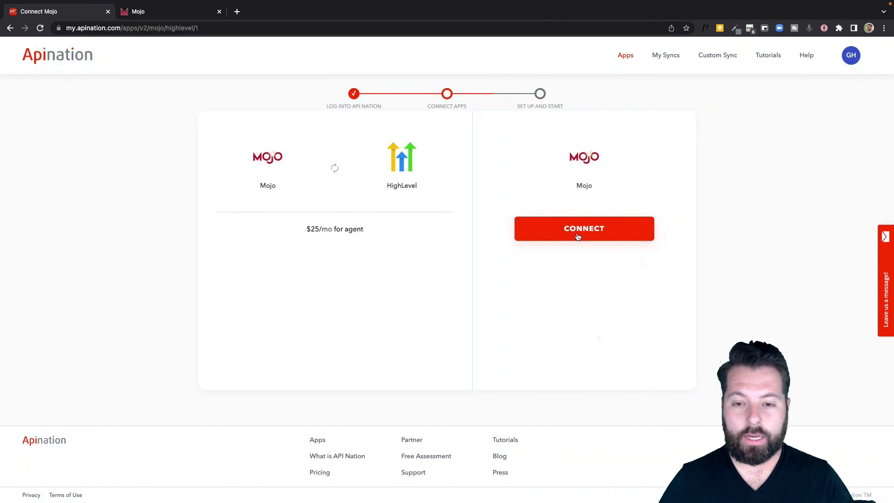
- Connect the Mojo account using its saved login details
left_click(581, 228)
left_click(581, 228)
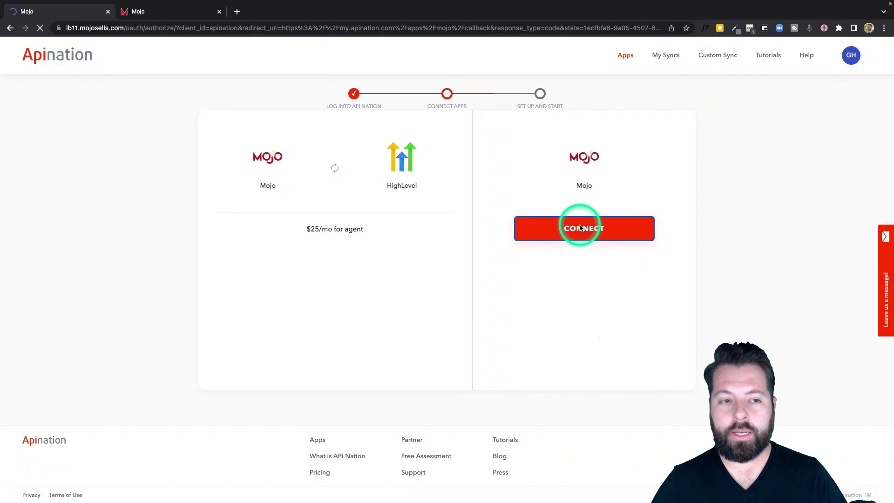
left_click(584, 184)
left_click(605, 206)
left_click(519, 249)
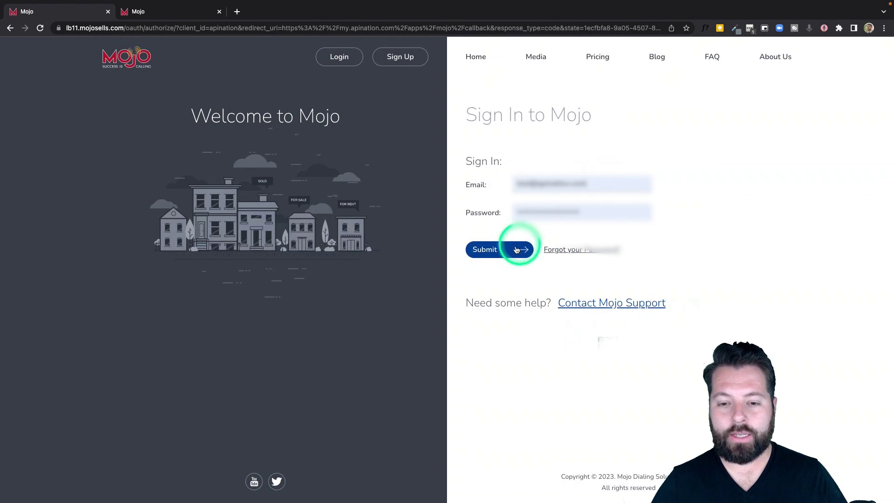
left_click(522, 215)
left_click(520, 90)
left_click(363, 47)
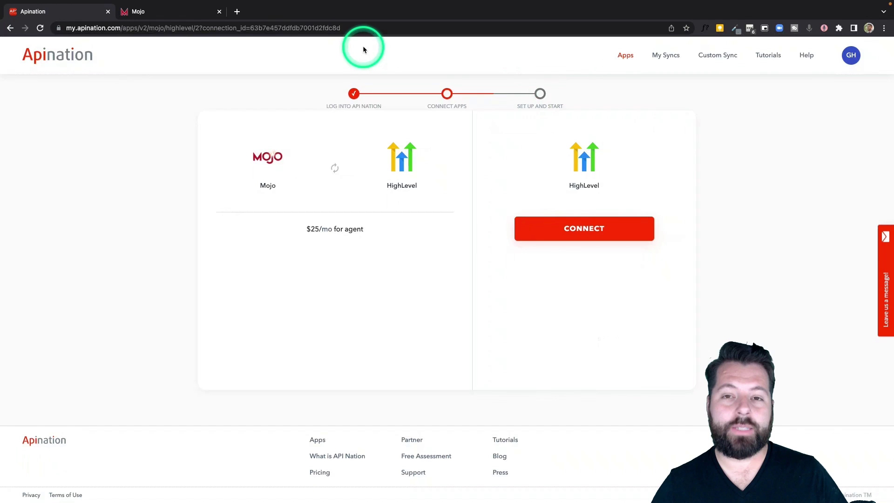
- Connect the HighLevel account with the API Nation - HQ location and select it for the sync
left_click(237, 12)
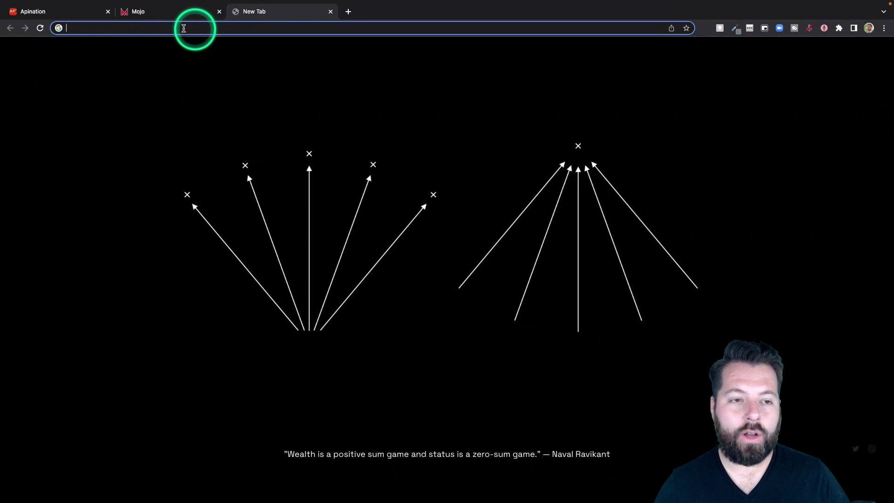
left_click(86, 14)
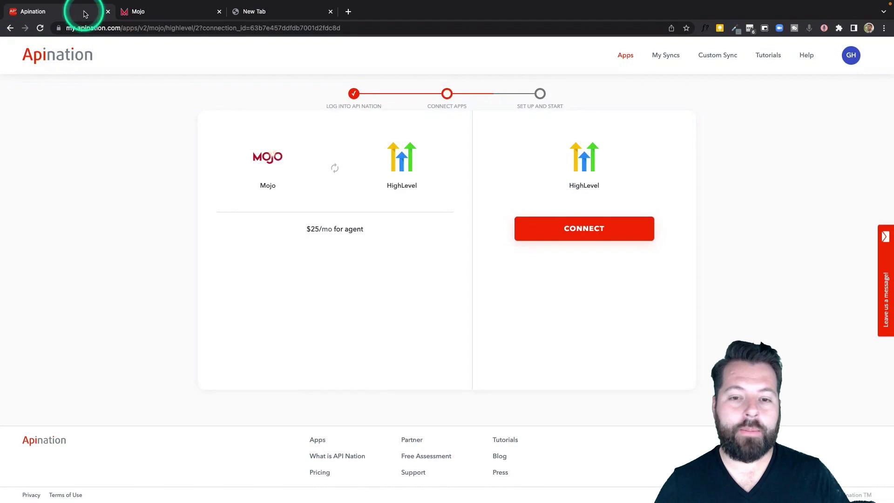
left_click(569, 227)
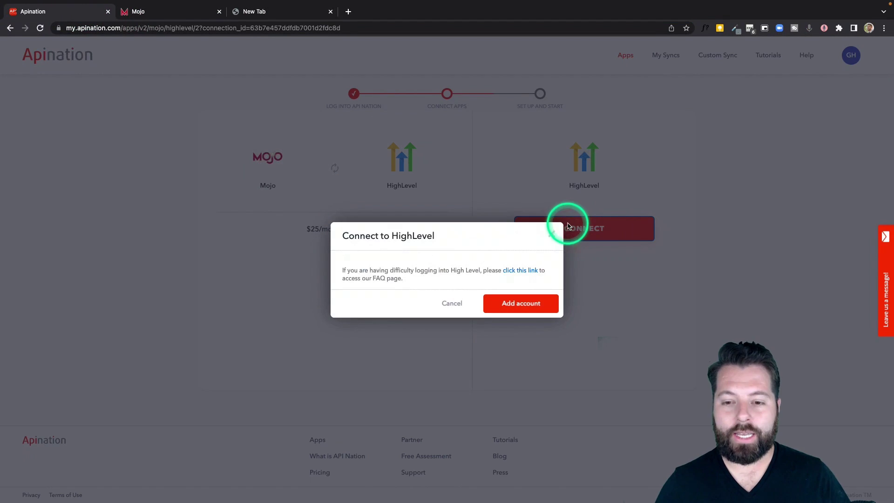
left_click(512, 305)
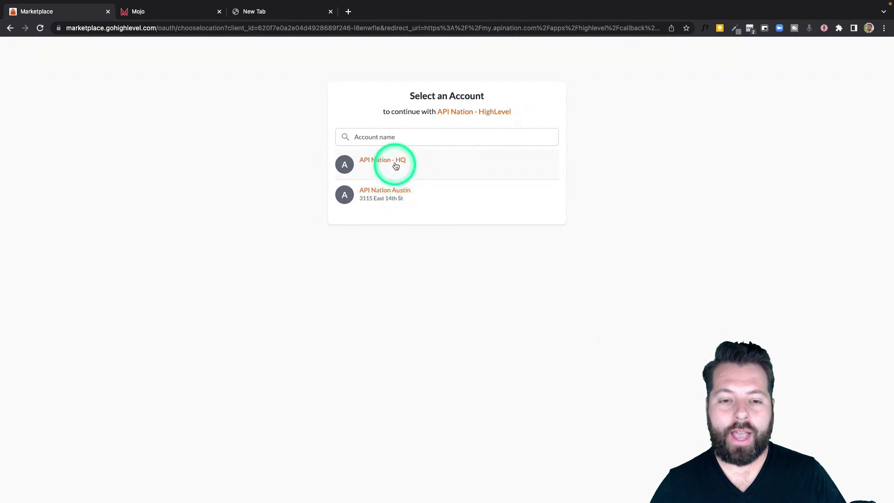
left_click(394, 164)
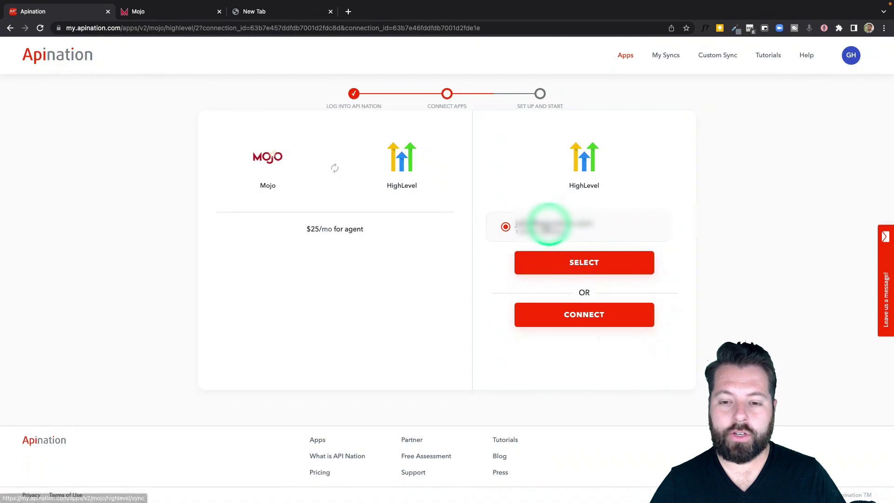
left_click(576, 263)
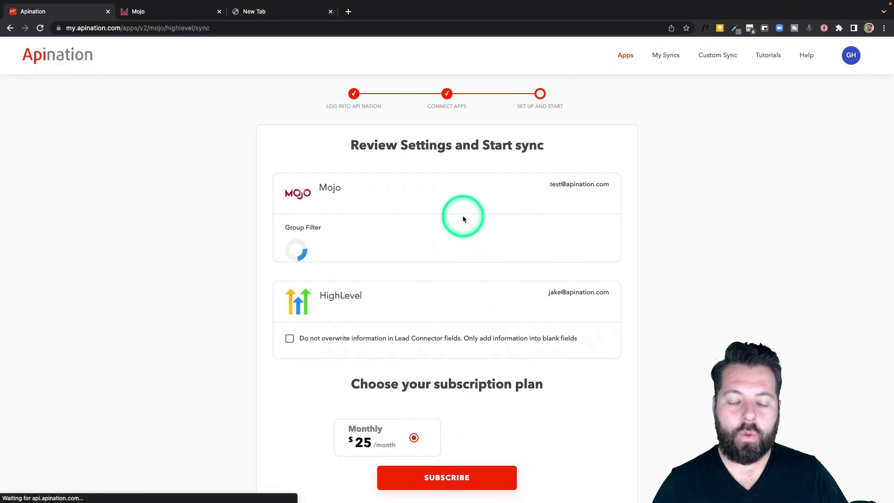
- Set the Group Filter so only Mojo's HighLevel group is synced
scroll(433, 254, "down", 1)
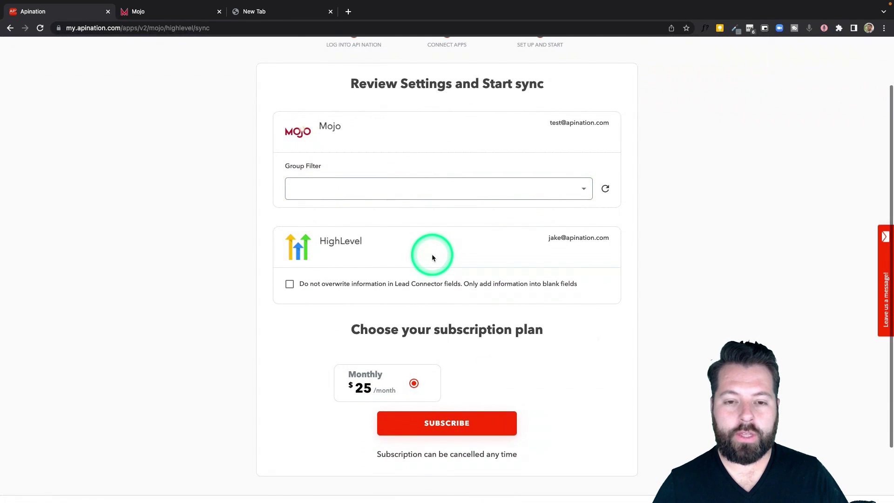
left_click(525, 194)
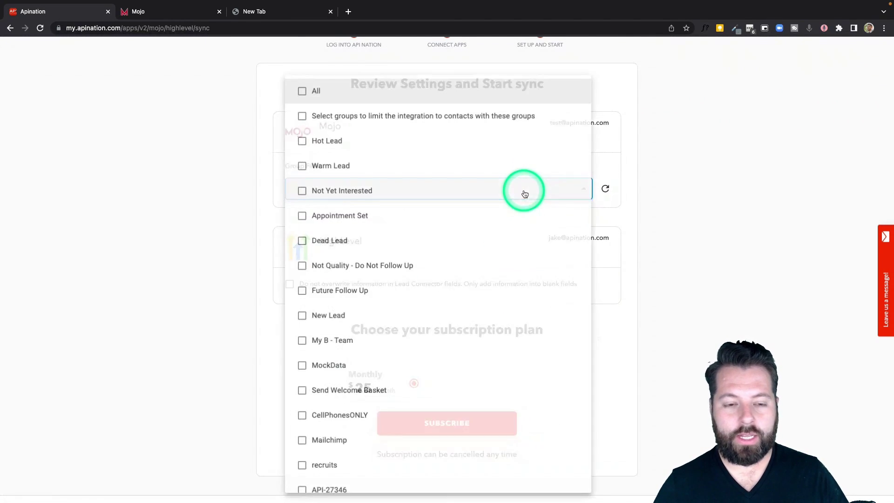
left_click(390, 265)
left_click(304, 98)
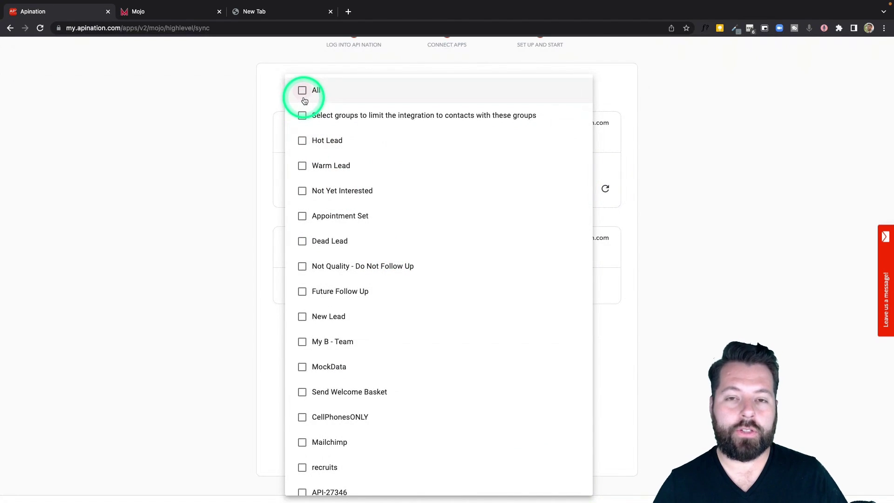
left_click(301, 194)
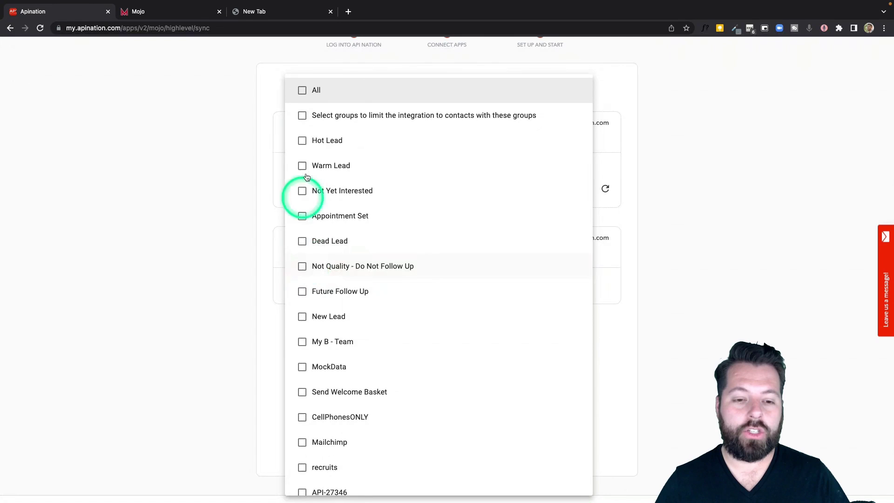
left_click(325, 109)
left_click(315, 276)
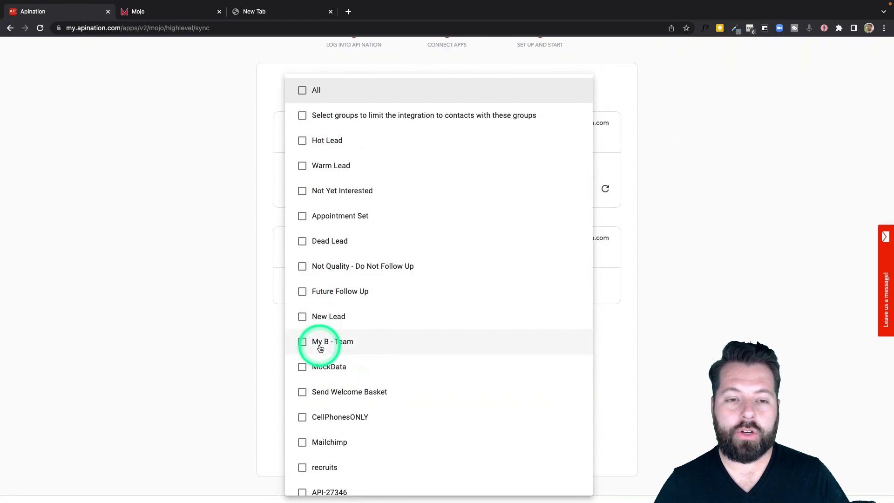
scroll(319, 345, "down", 5)
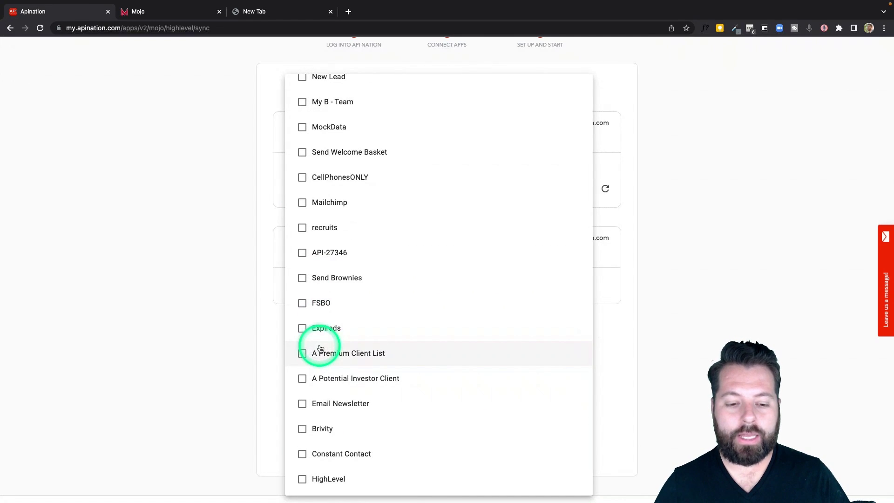
left_click(307, 480)
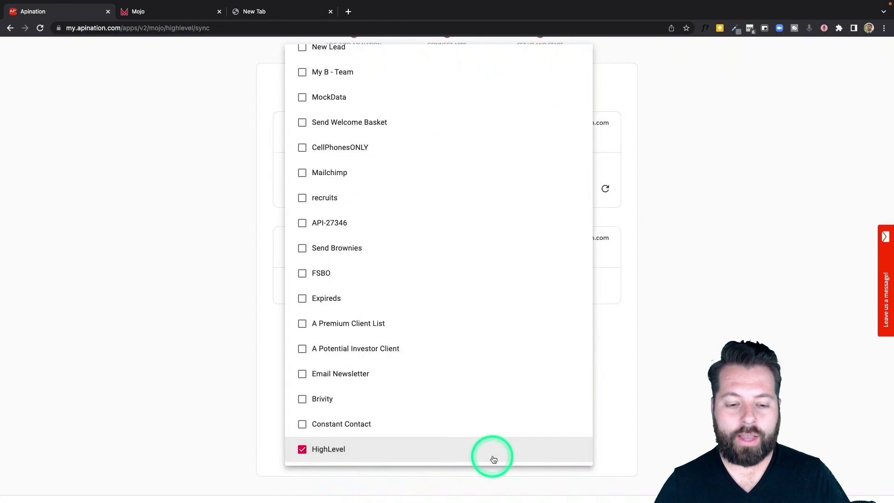
left_click(652, 410)
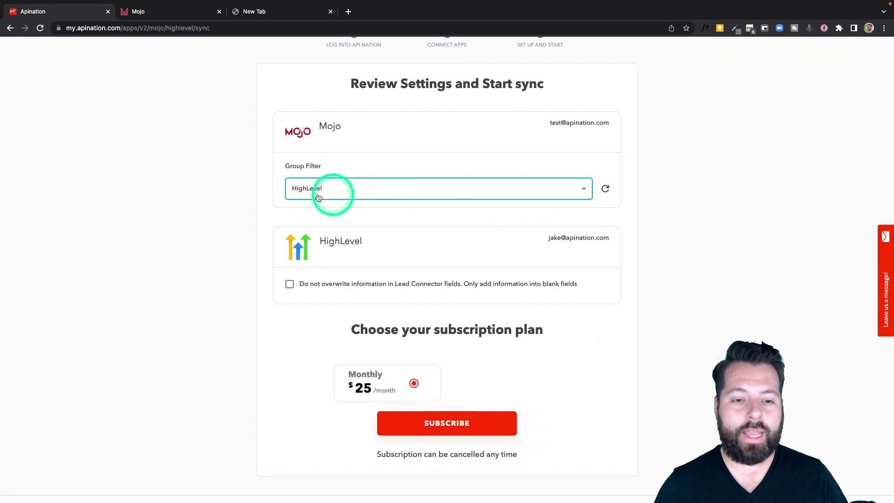
- Enable 'Do not overwrite information' and subscribe on the Monthly plan
scroll(345, 233, "down", 1)
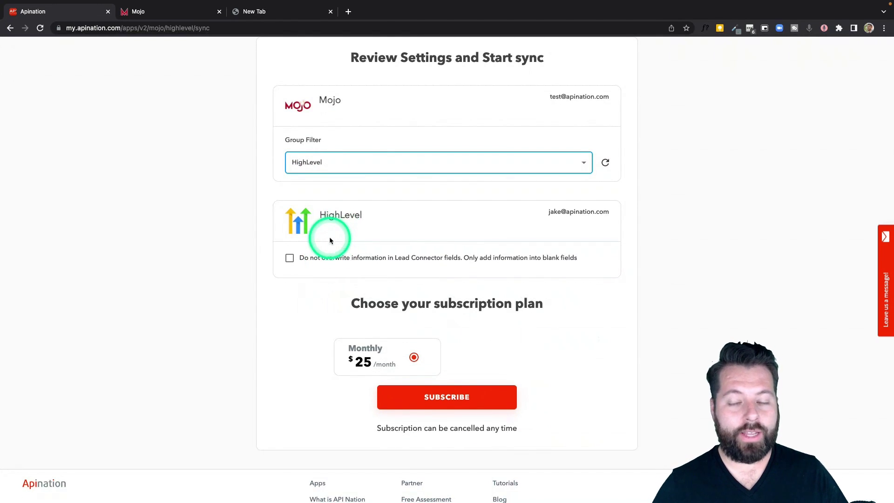
left_click(330, 261)
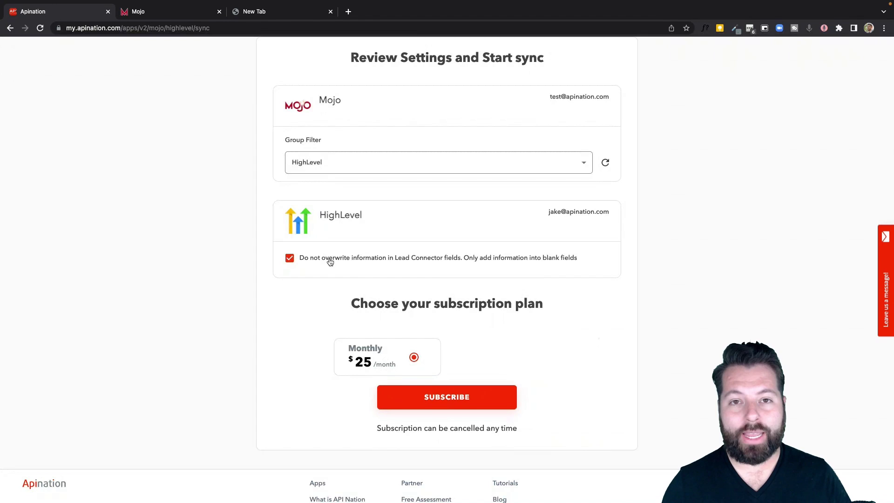
scroll(483, 315, "down", 1)
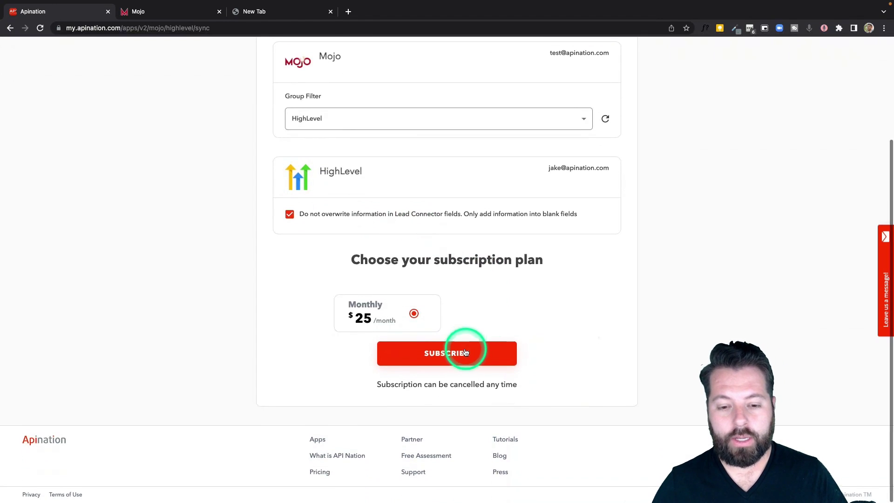
left_click(463, 354)
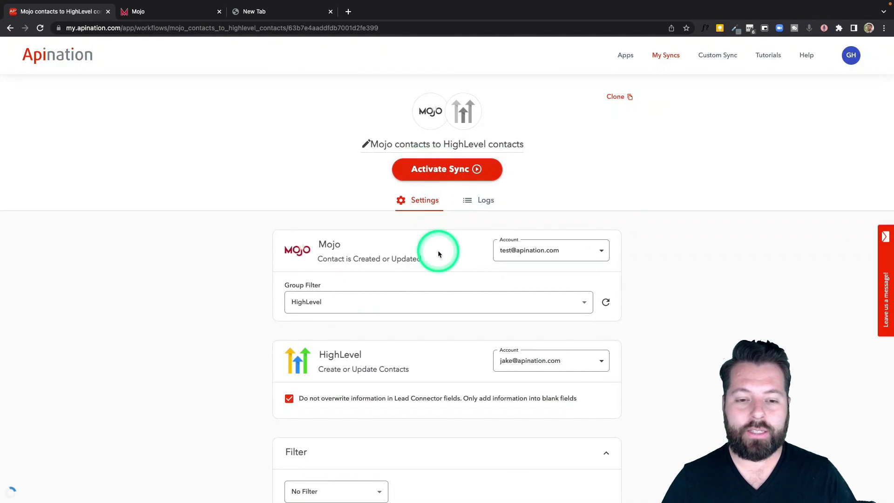
- Try a contact filter on the Property Zip code field
scroll(437, 250, "down", 3)
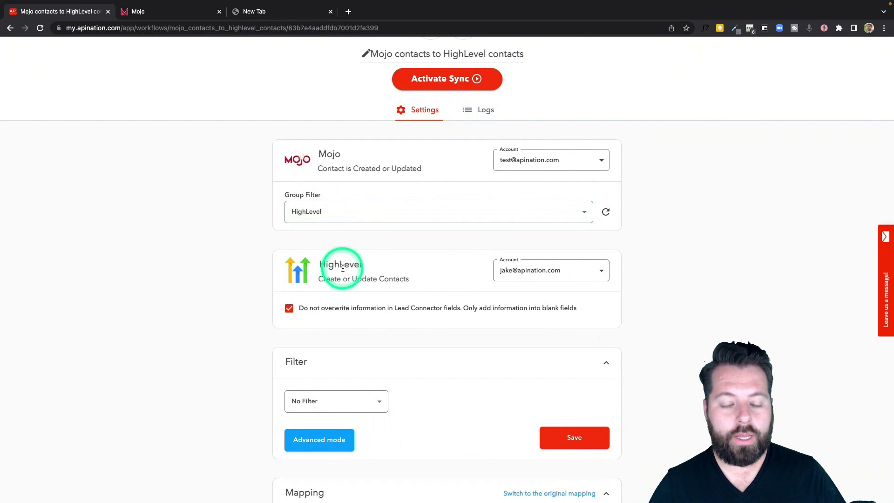
scroll(341, 292, "down", 1)
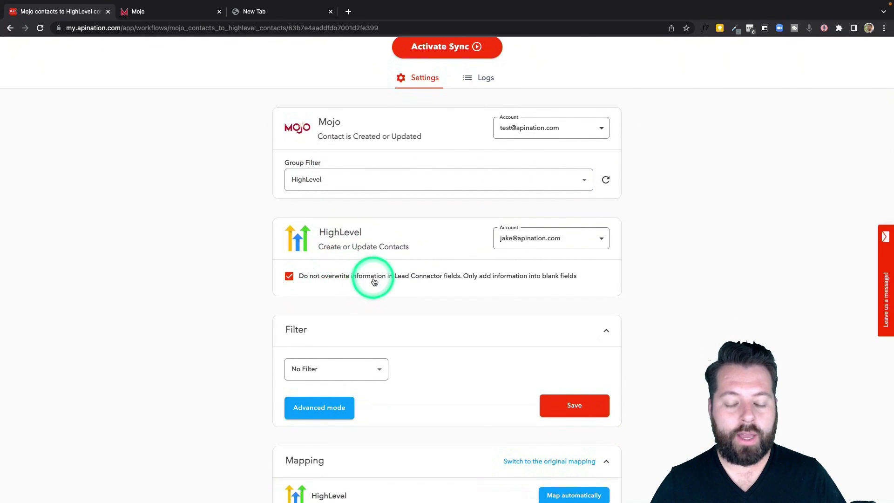
scroll(417, 289, "down", 5)
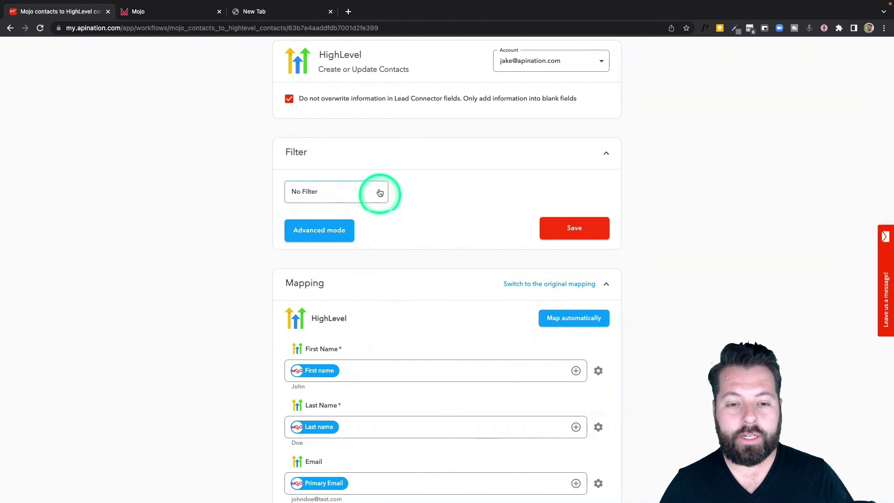
left_click(379, 193)
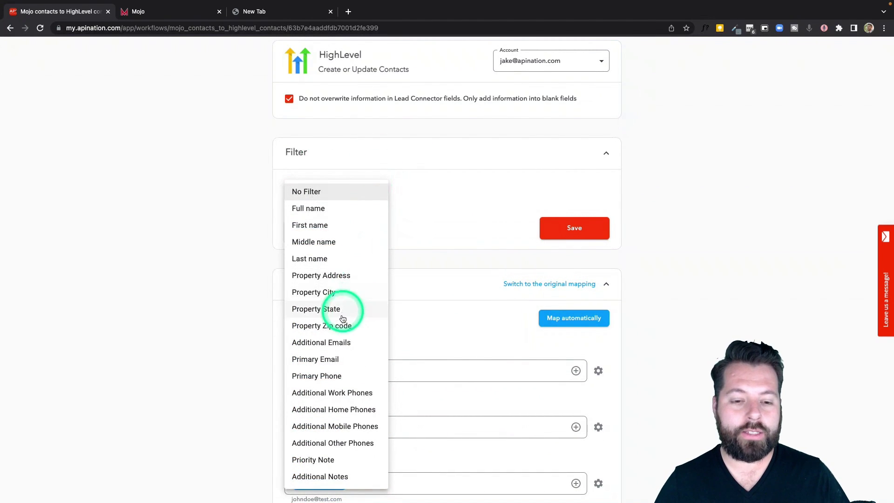
left_click(327, 329)
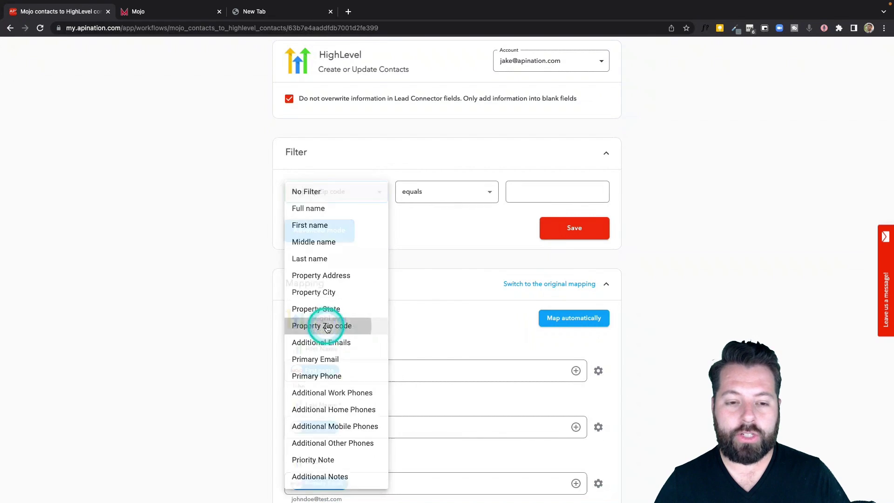
left_click(528, 189)
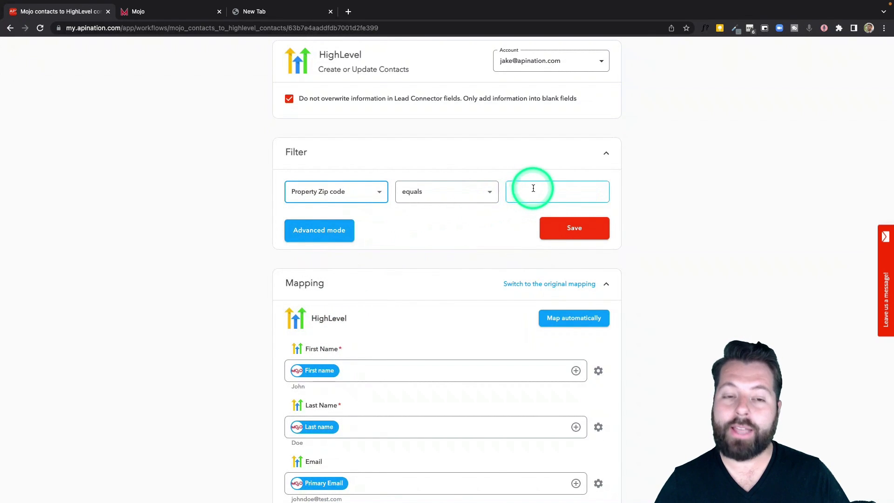
- Switch the filter to Priority Note contains, then reset it to No Filter
left_click(376, 190)
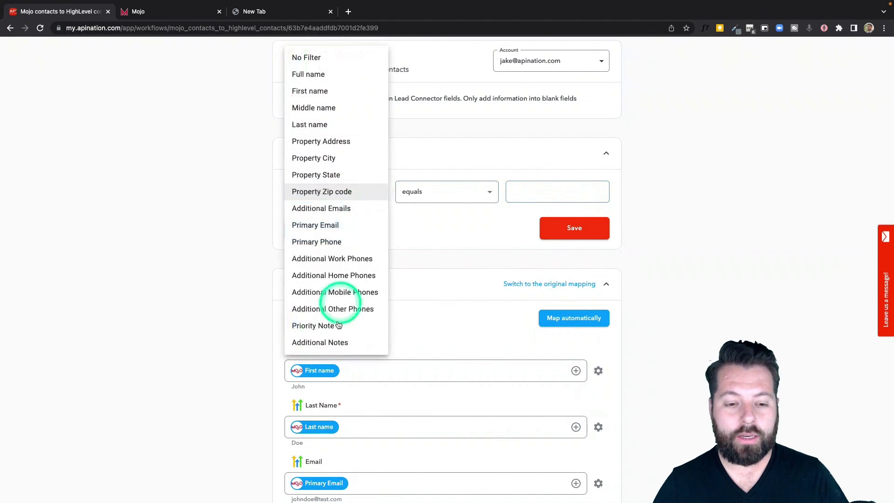
left_click(337, 326)
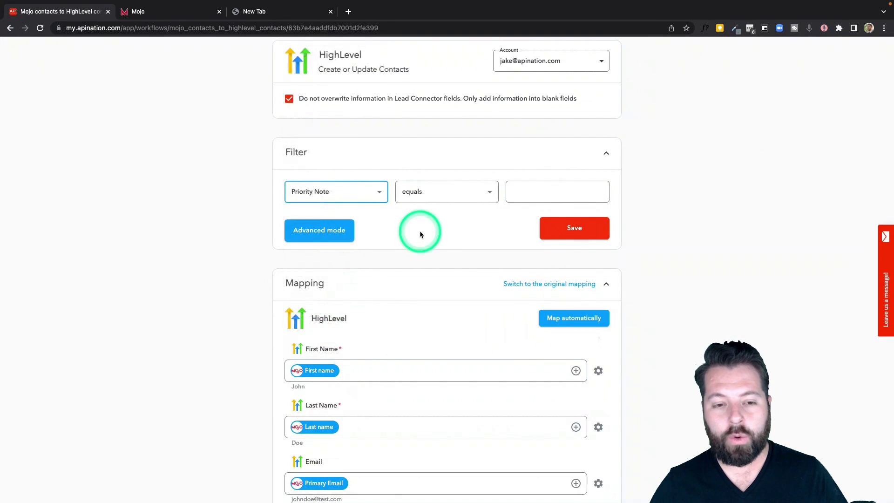
left_click(441, 198)
left_click(423, 292)
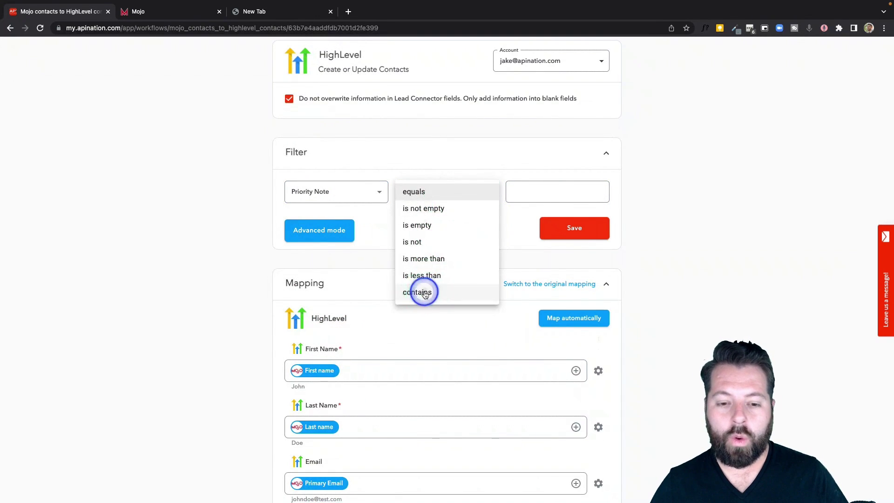
left_click(530, 188)
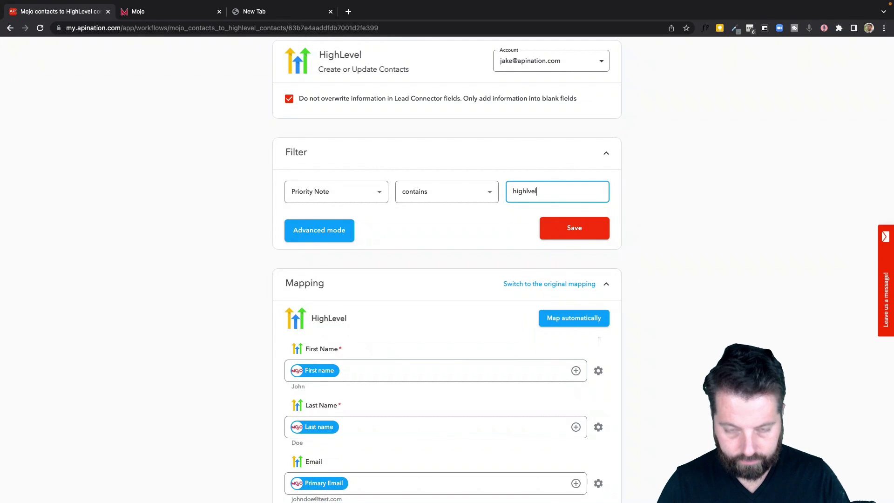
left_click(378, 191)
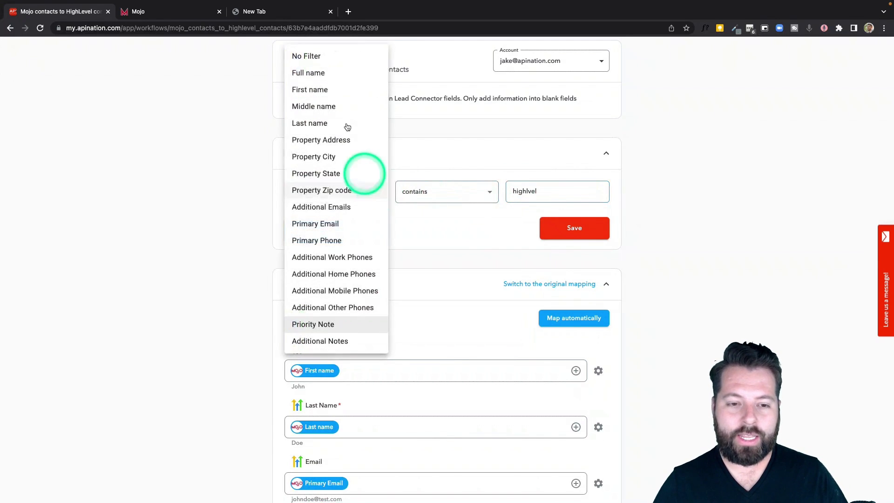
left_click(338, 65)
scroll(390, 135, "up", 3)
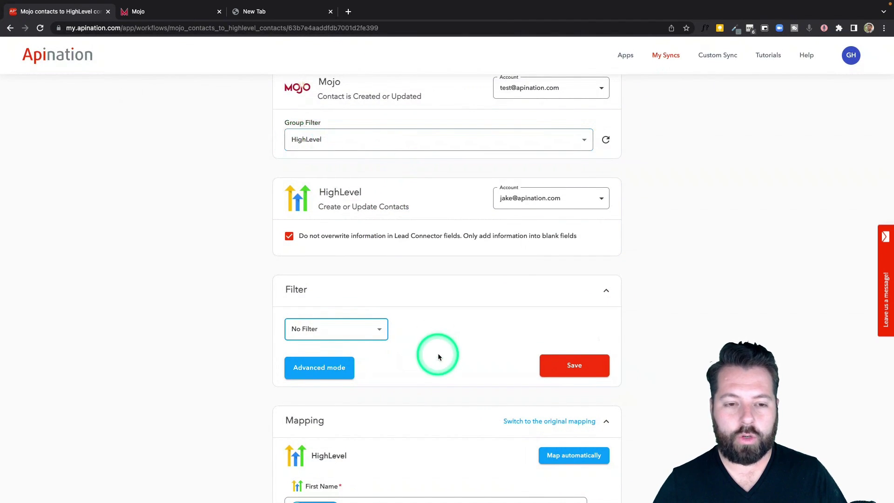
- Map Mojo's Primary Phone into the Mobile Phone (Custom Field), searching 'ph'
scroll(438, 354, "down", 3)
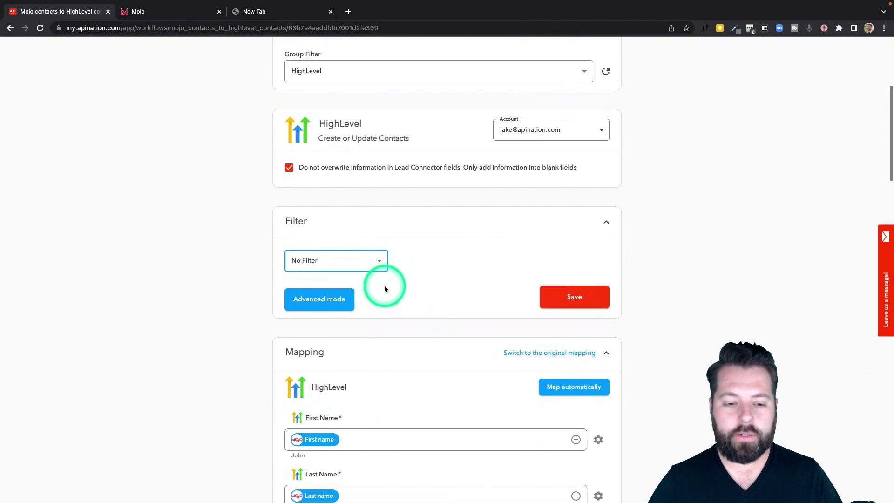
scroll(384, 285, "down", 10)
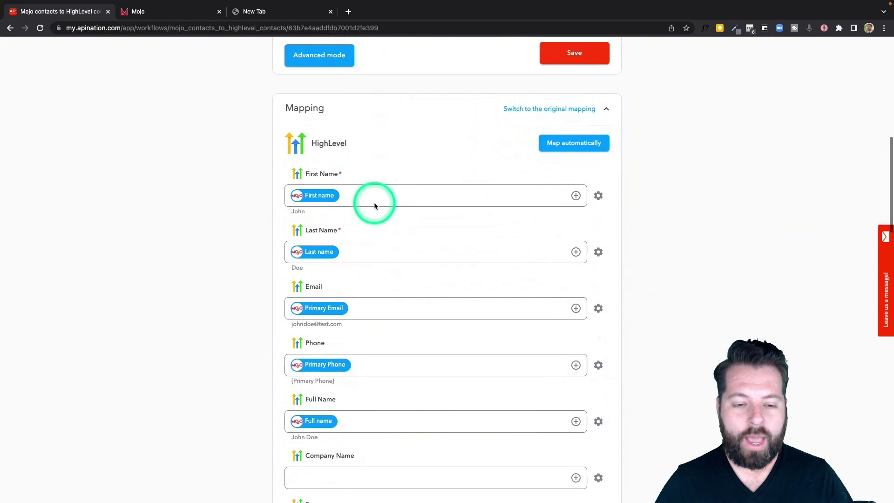
scroll(375, 205, "down", 1)
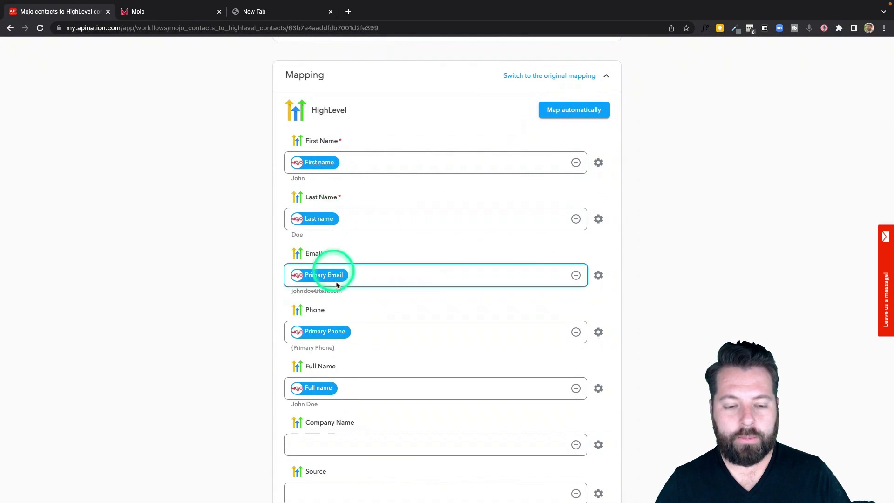
scroll(337, 371, "down", 5)
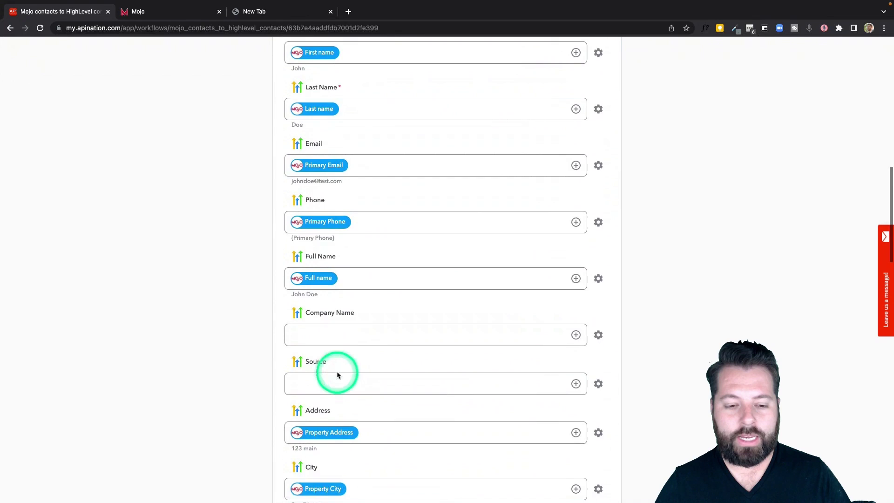
left_click(337, 375)
scroll(338, 375, "down", 17)
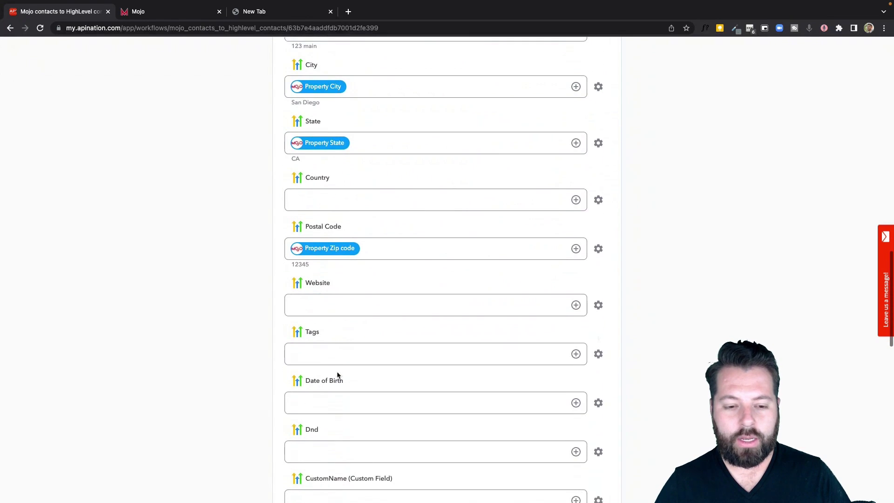
scroll(337, 375, "down", 8)
left_click(576, 416)
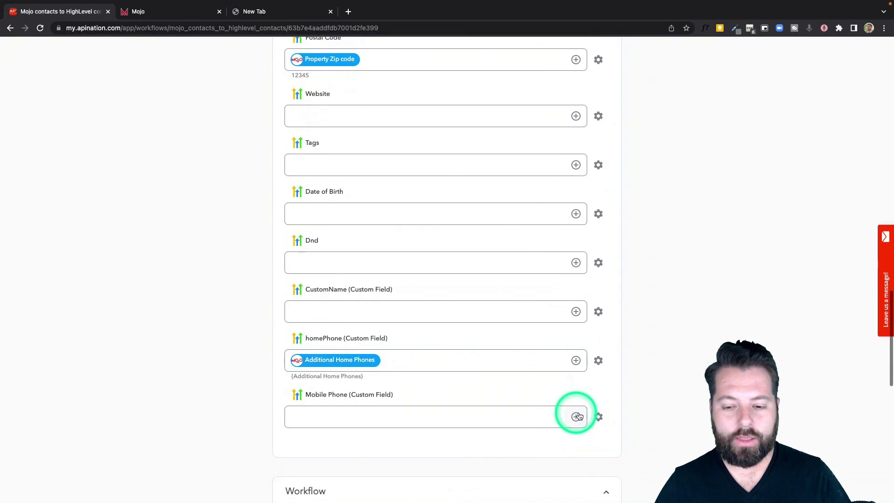
left_click(462, 408)
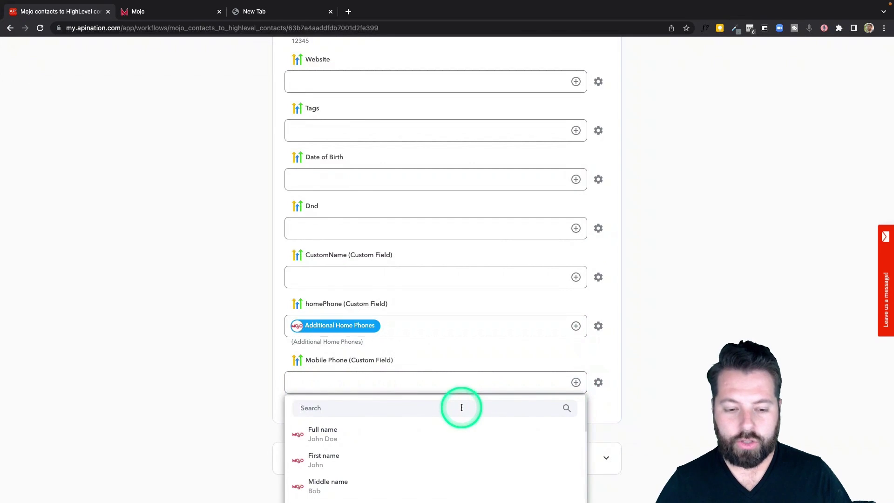
type("ph")
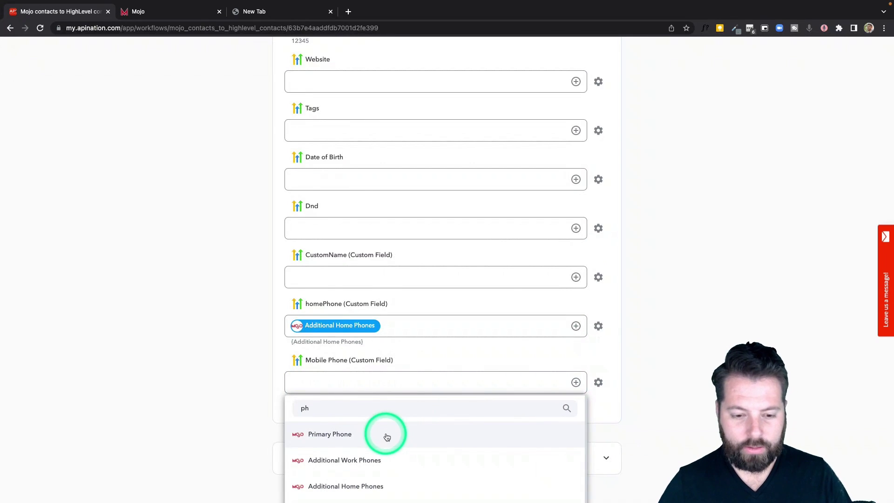
left_click(385, 434)
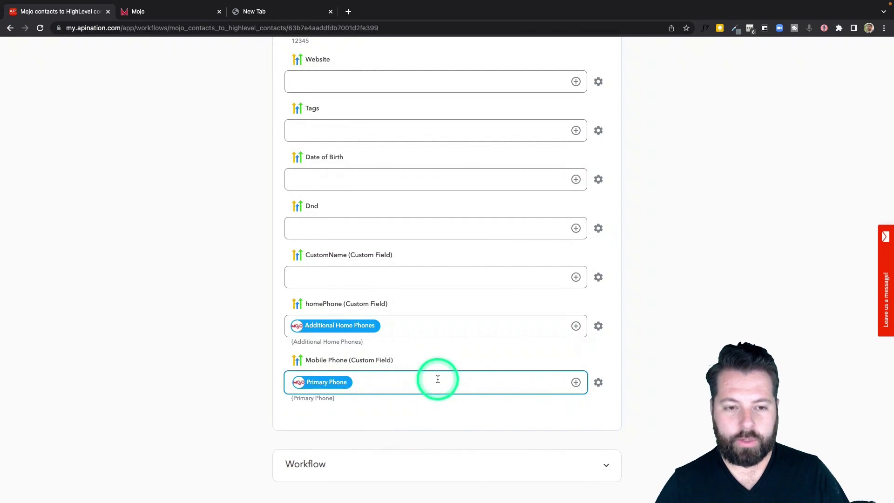
- Activate the sync so it starts running
scroll(458, 267, "up", 7)
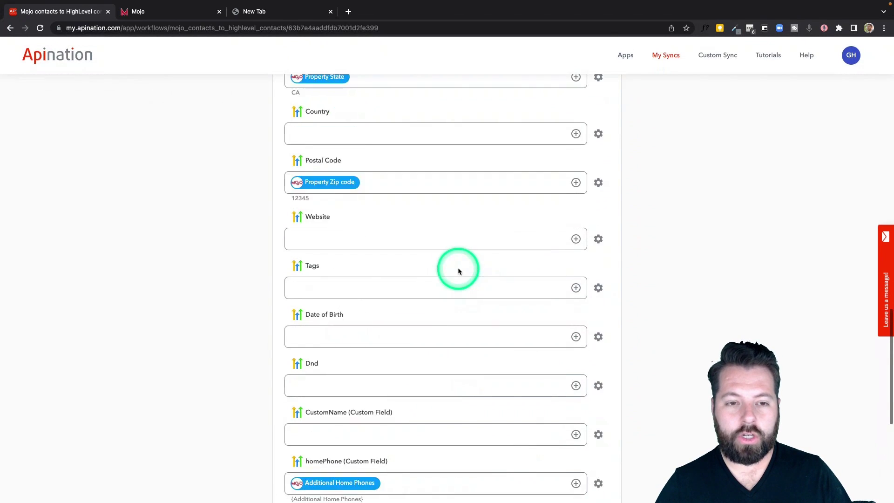
scroll(457, 268, "up", 10)
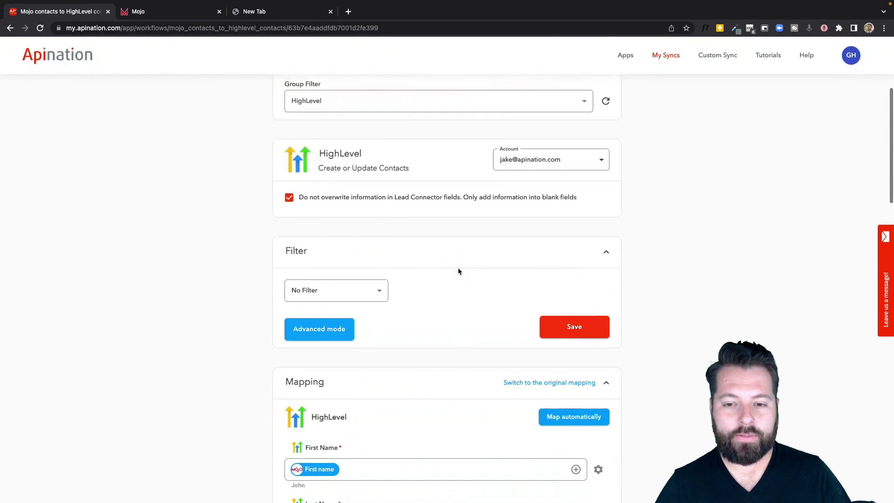
left_click(457, 167)
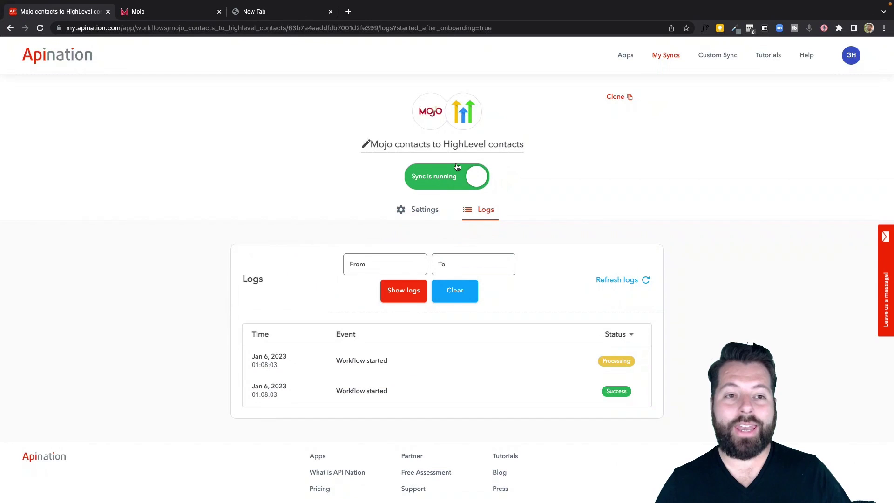
- Add a contact from the April 10th leads list to the HighLevel group
left_click(177, 16)
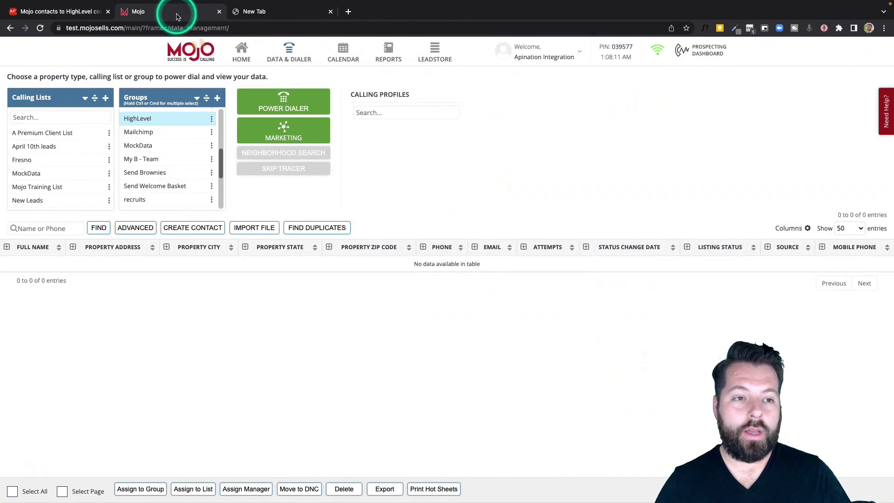
left_click(45, 148)
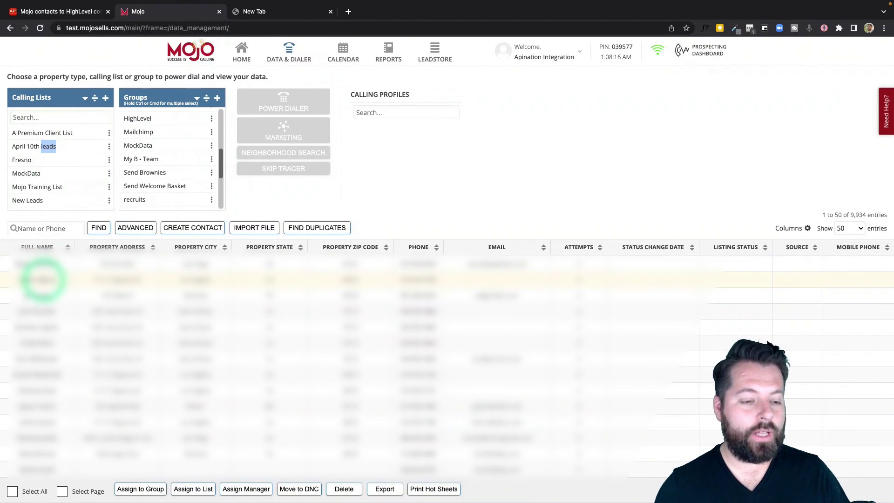
double_click(45, 280)
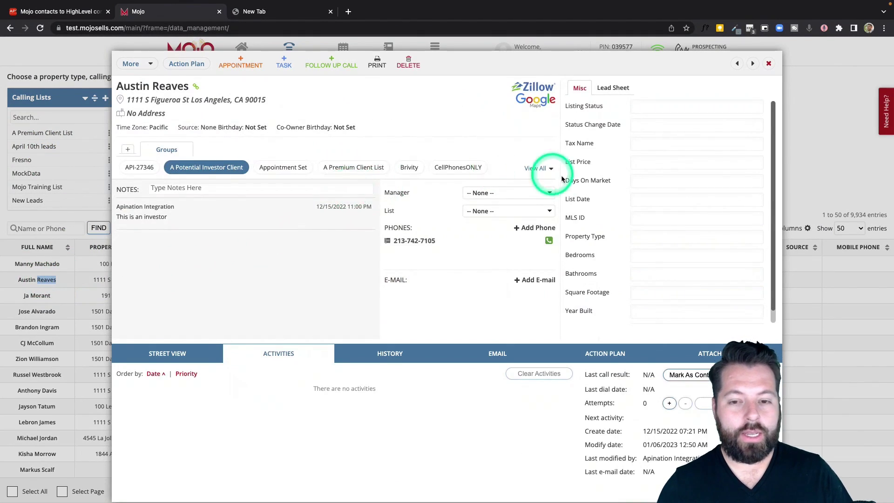
left_click(540, 168)
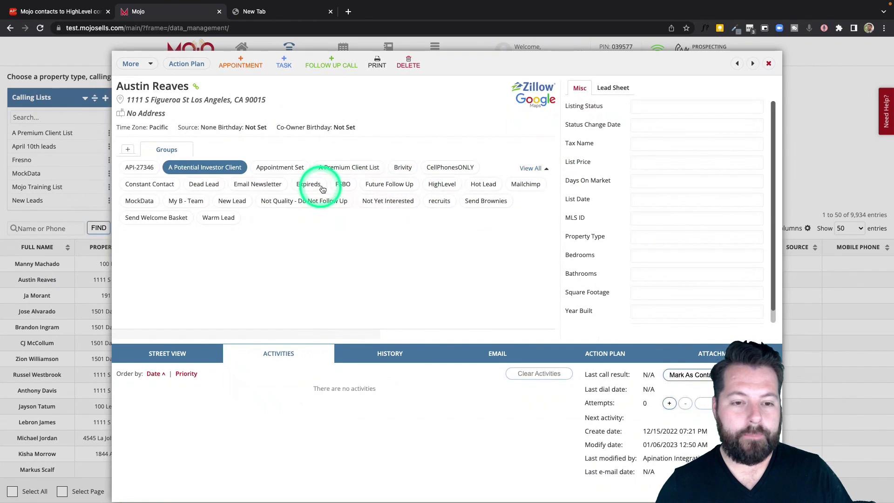
left_click(443, 188)
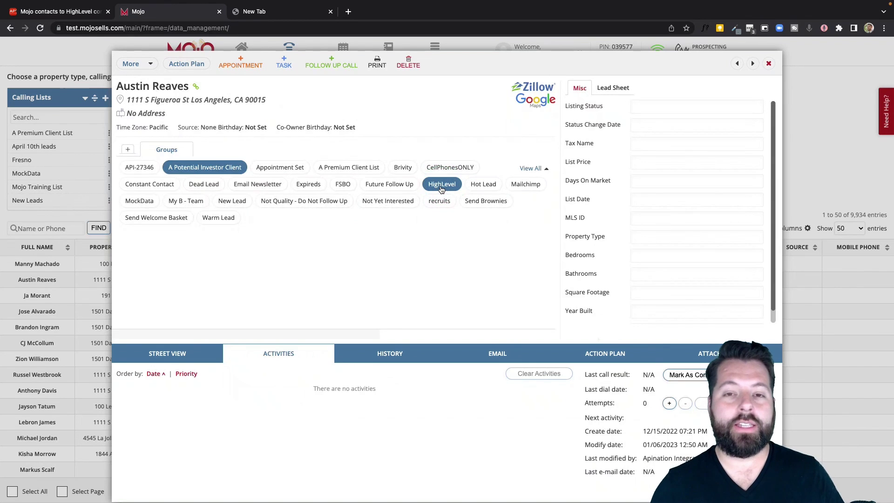
- Close the contact record to return to the data management page
left_click(769, 64)
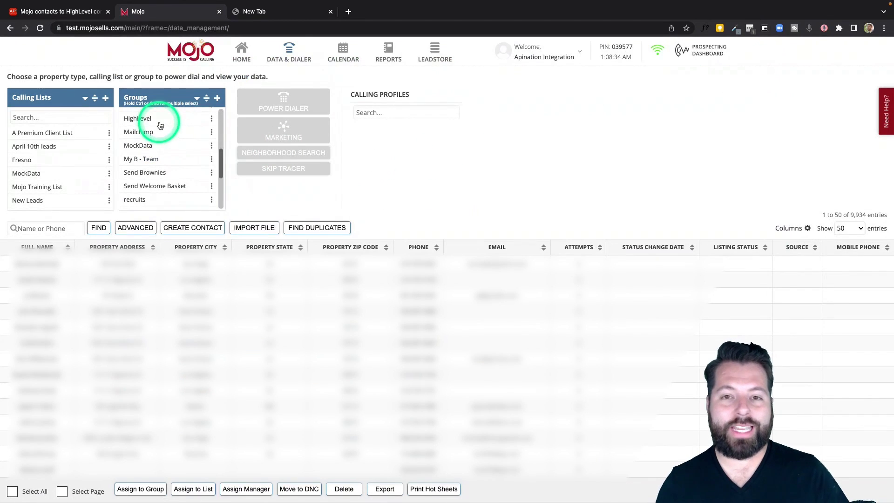